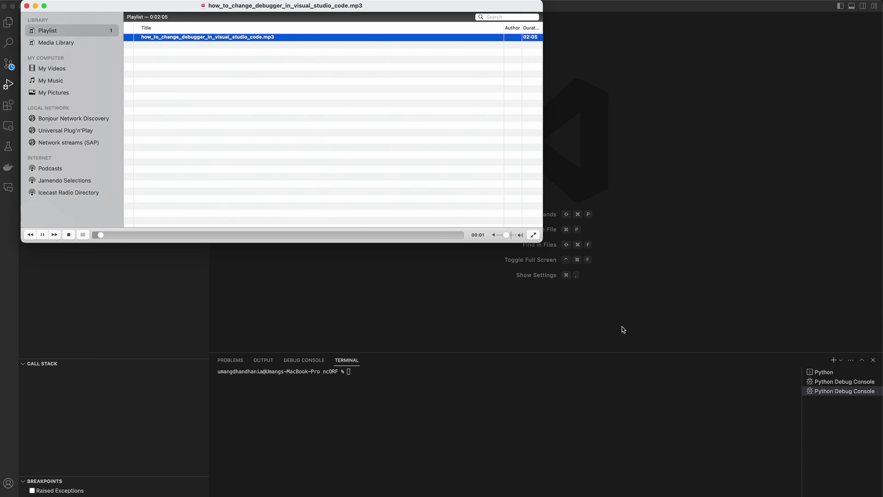
Bring VS Code in front of VLC and show the ncORF project in the Explorer.
left_click(622, 330)
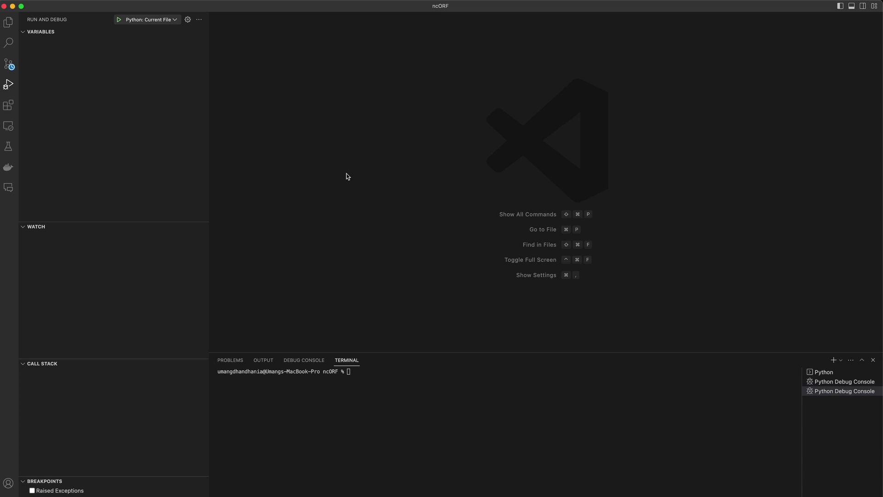
left_click(8, 22)
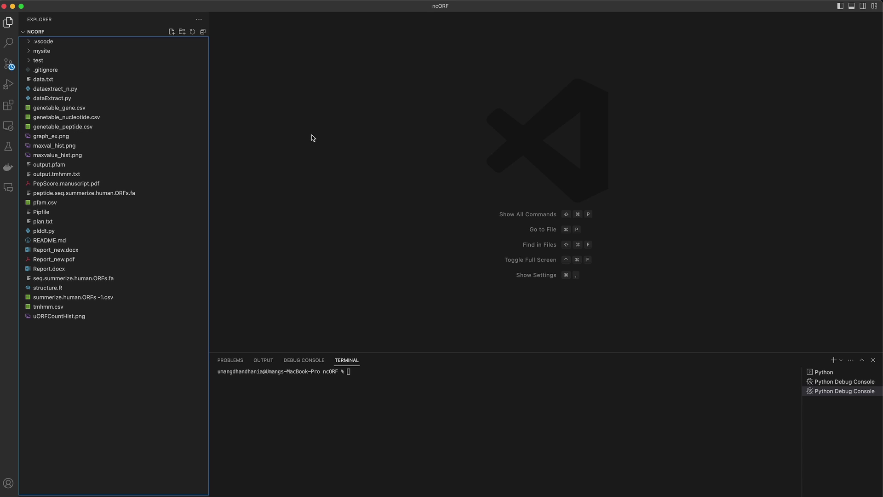
Leave the File menu unused, then show the Run and Debug view's launch configuration list.
left_click(52, 3)
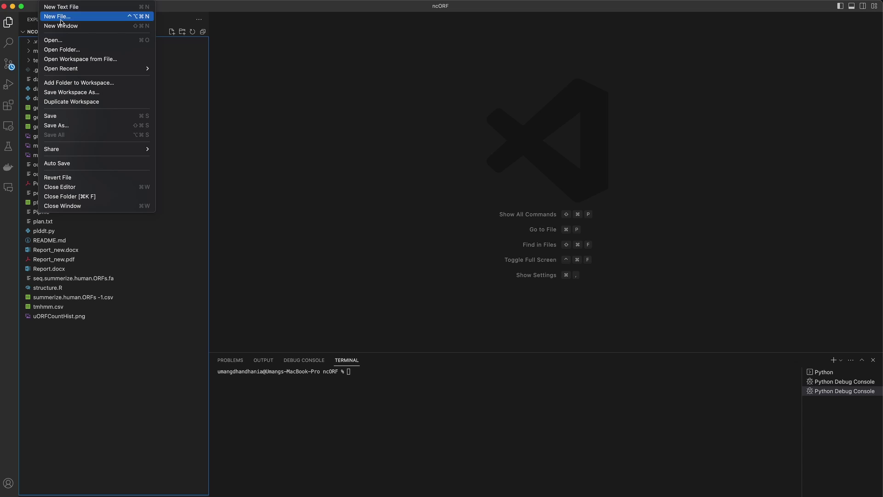
left_click(331, 89)
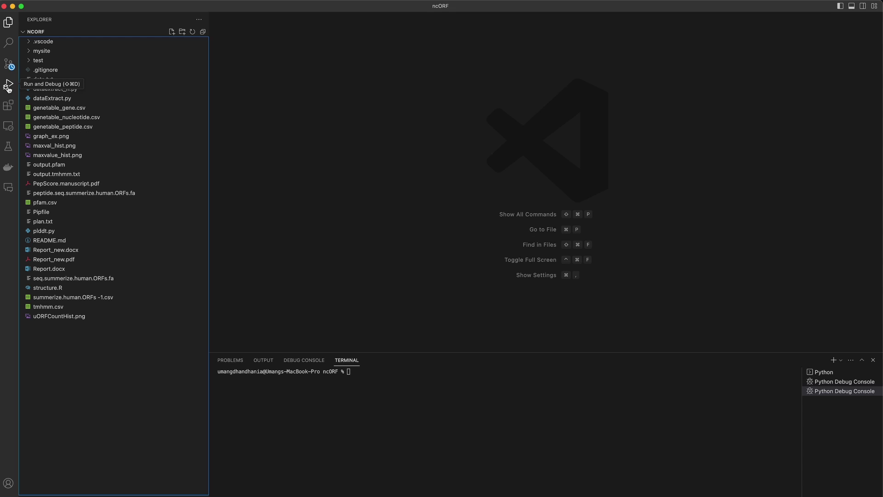
left_click(8, 86)
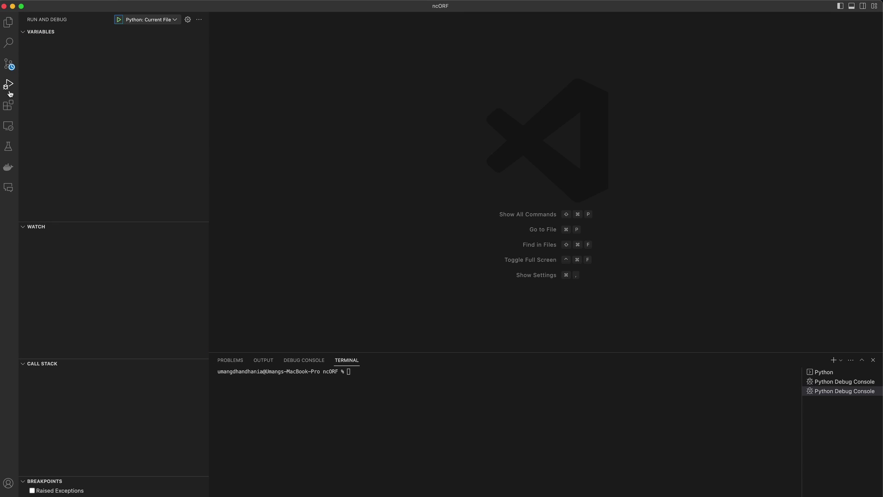
mouse_move(110, 103)
left_click(163, 21)
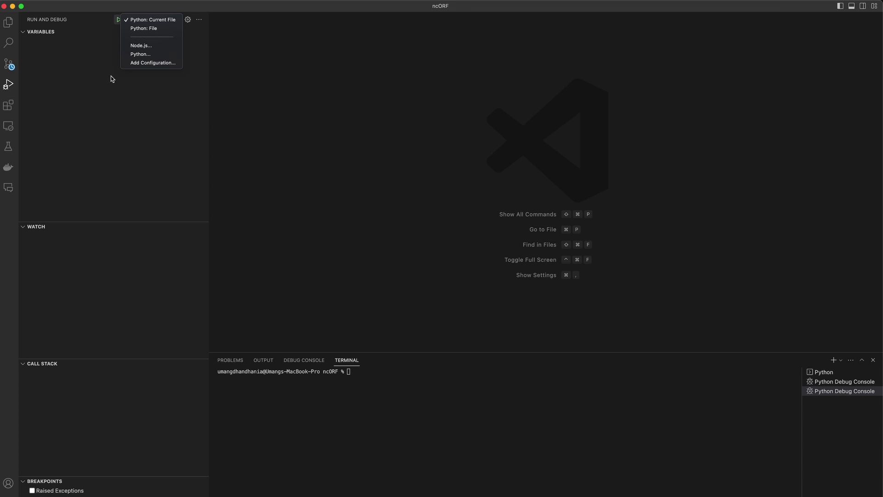
Choose Add Configuration... to open launch.json and insert a Python configuration block.
left_click(140, 62)
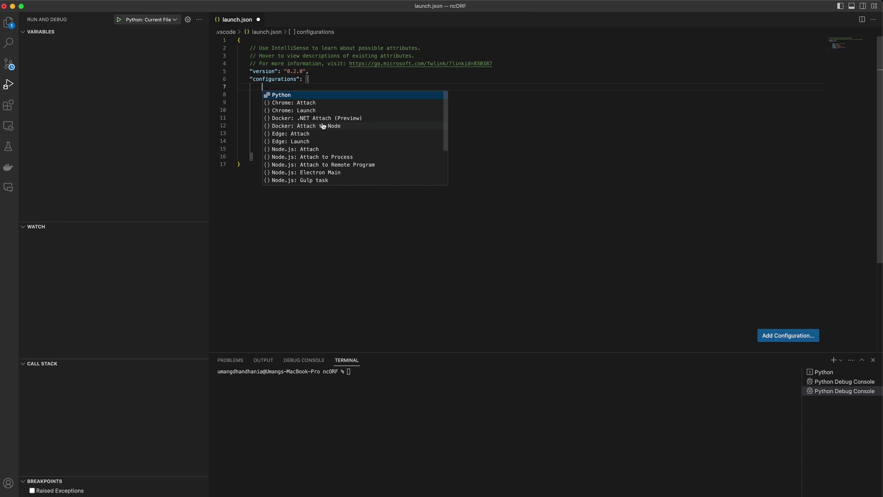
scroll(322, 126, "down", 3)
scroll(322, 127, "up", 3)
left_click(321, 99)
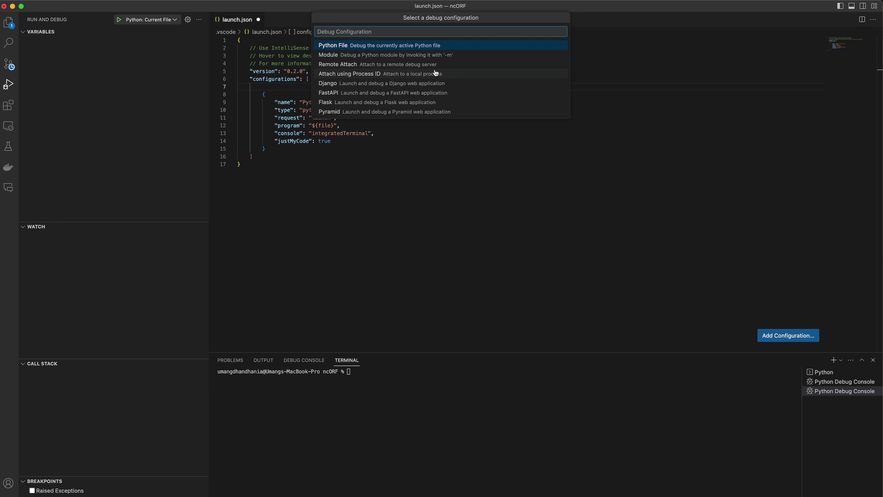
Add a Python File configuration as a second Python: Current File entry and save launch.json.
left_click(418, 49)
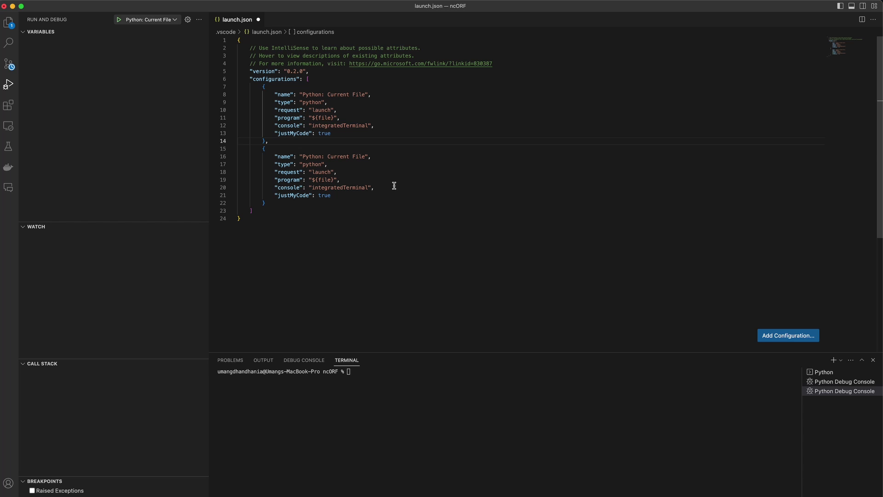
left_click(380, 235)
key("super+s")
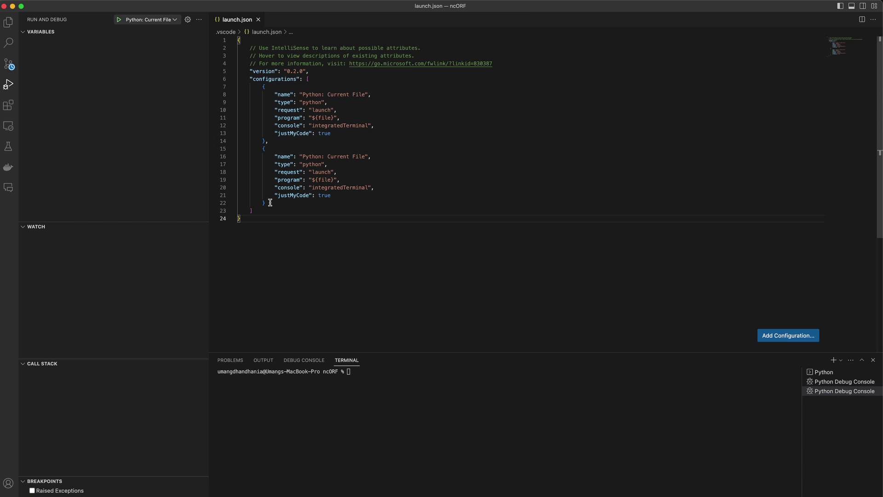
Keep Python: Current File selected in the Run and Debug configuration dropdown.
left_click(165, 22)
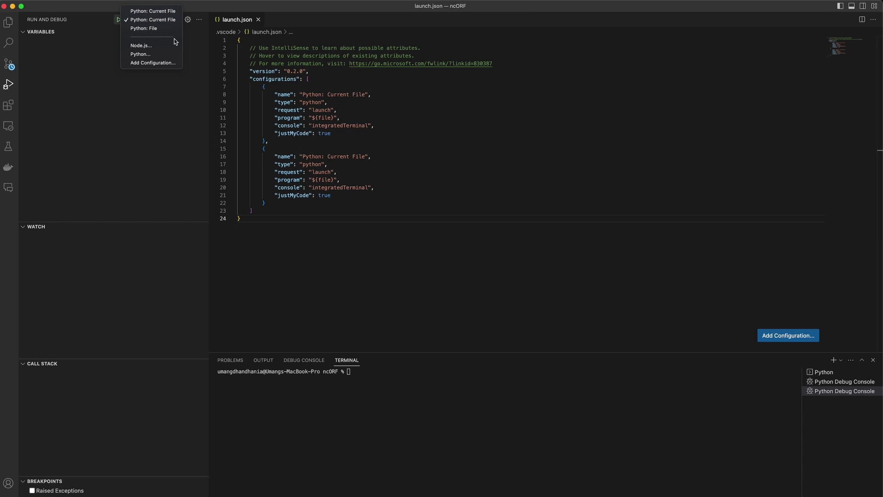
left_click(165, 20)
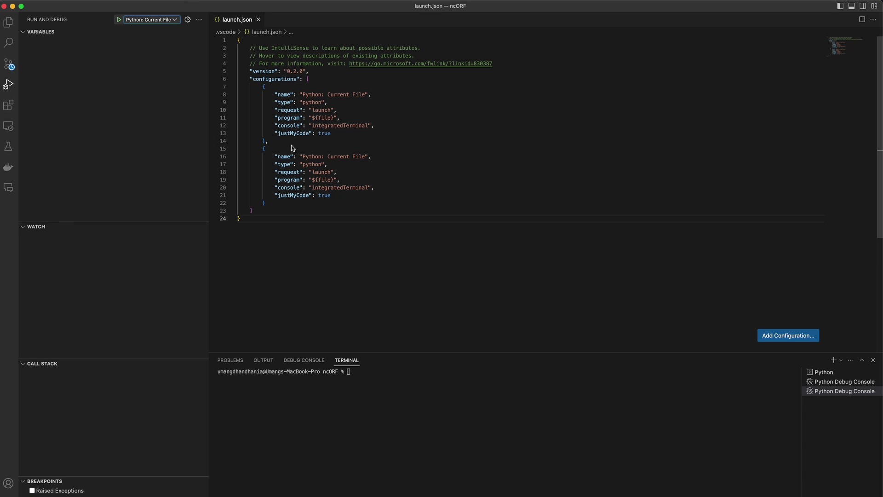